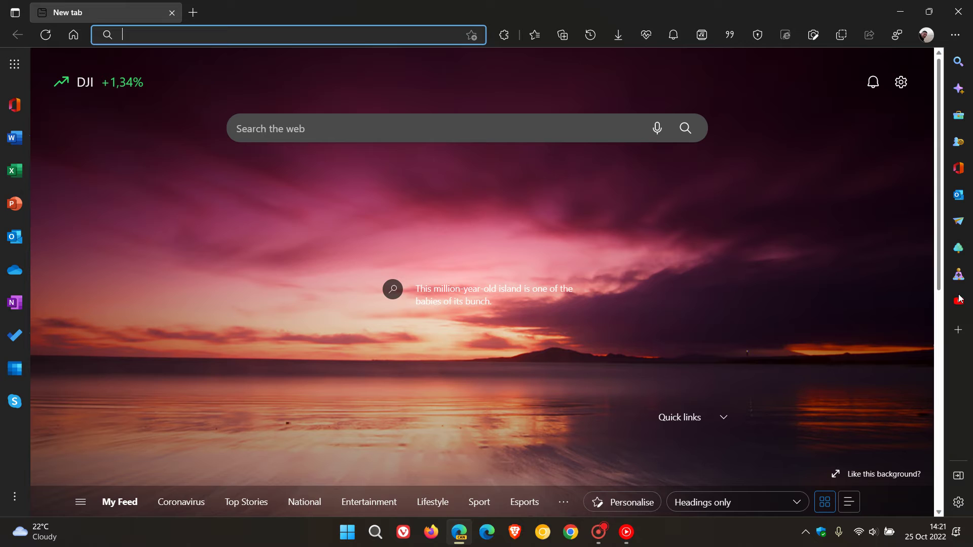
- Open the BrenTech - YouTube site from the sidebar's Sites list in the side panel
left_click(958, 329)
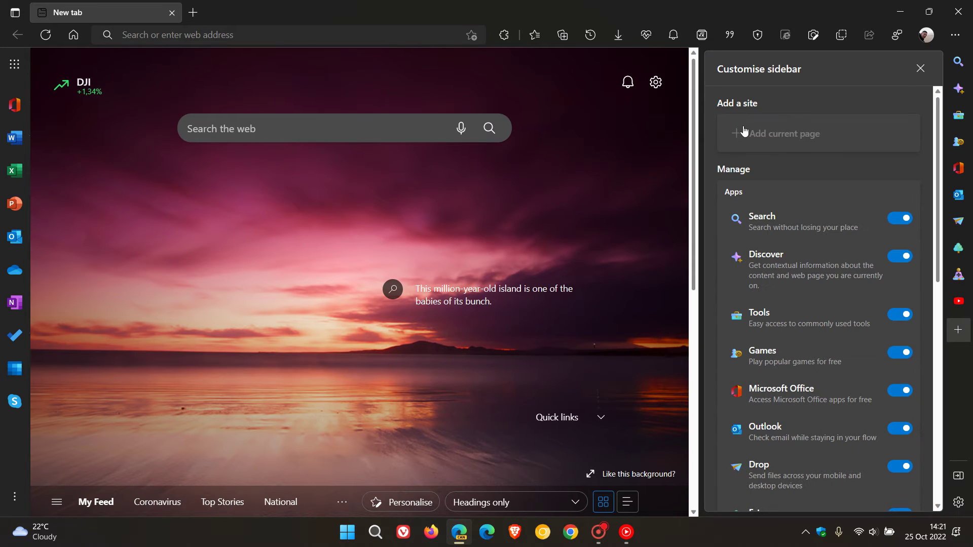
scroll(837, 247, "down", 5)
scroll(836, 249, "down", 5)
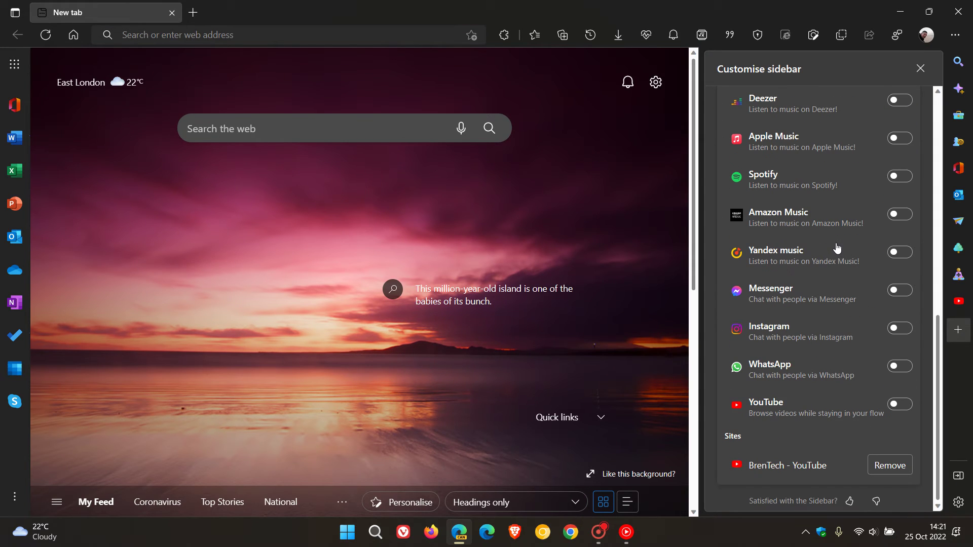
left_click(958, 302)
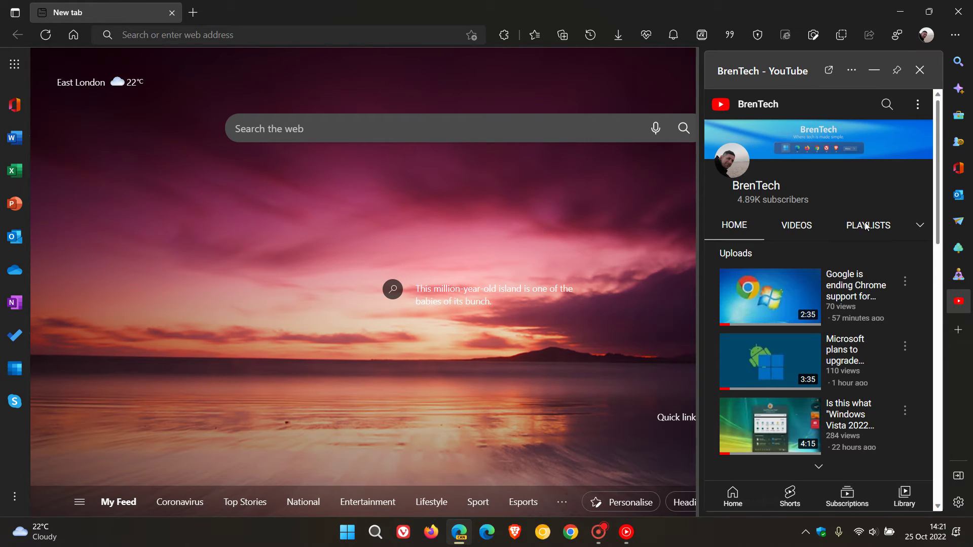
left_click(852, 70)
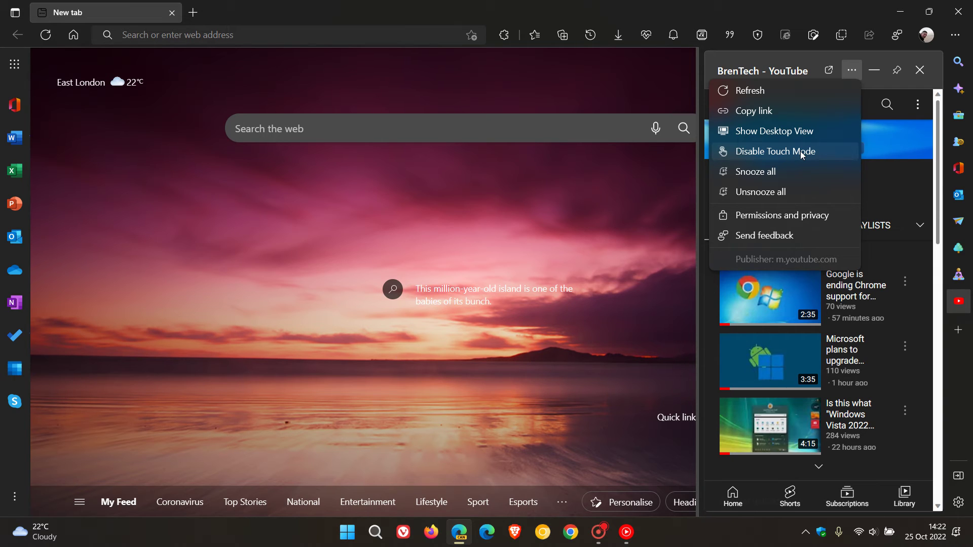
- Switch the BrenTech YouTube pane to desktop view and drag its edge to widen it
left_click(795, 134)
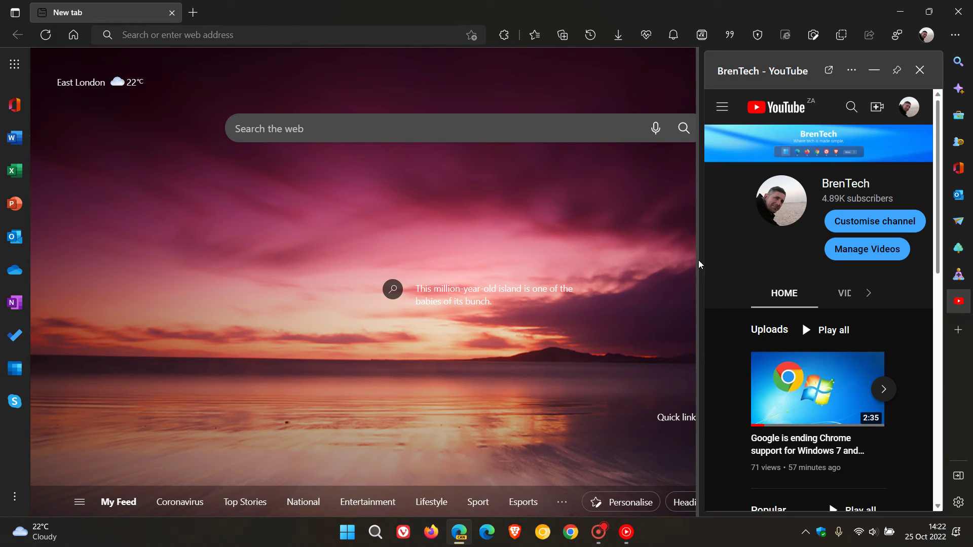
left_click_drag(699, 260, 270, 291)
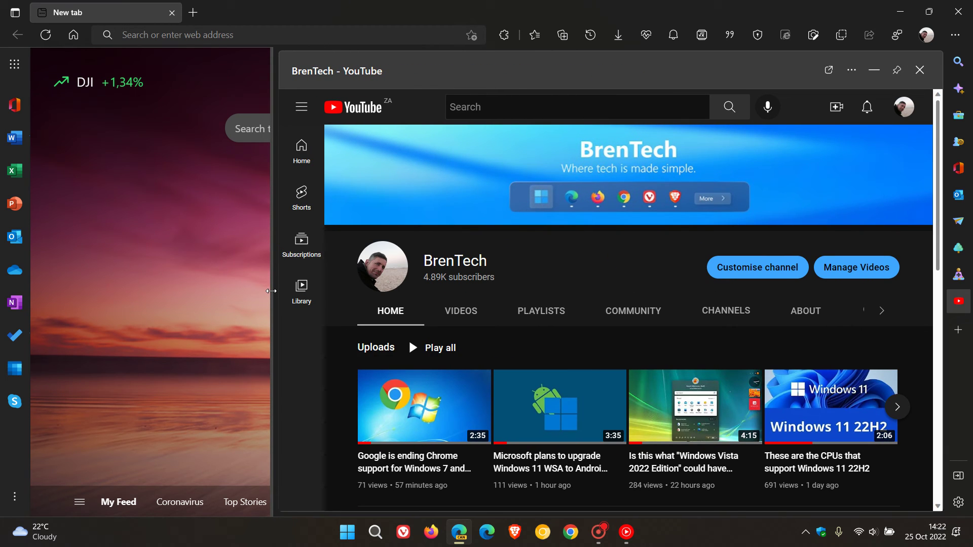
- Switch the YouTube pane back to mobile view, restore its original width, and close it
left_click(852, 71)
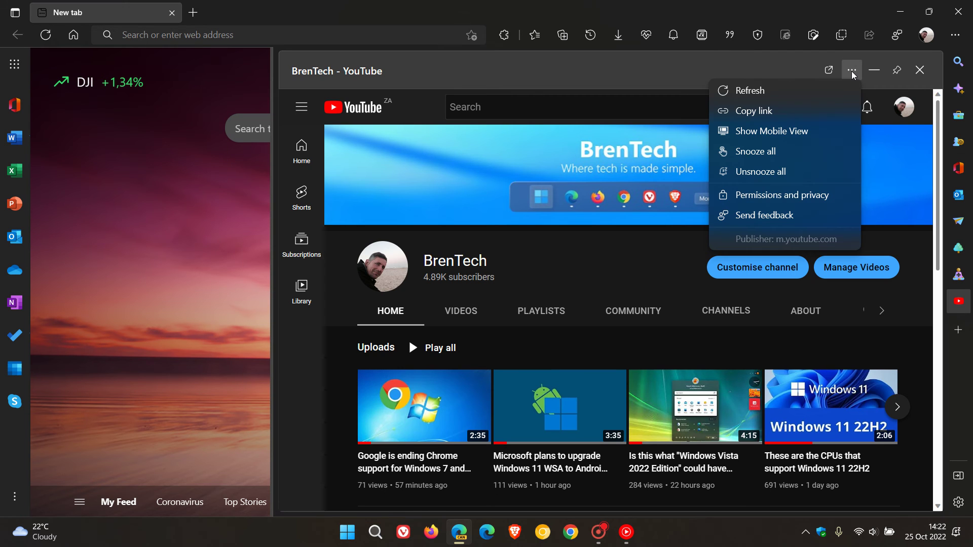
left_click(798, 133)
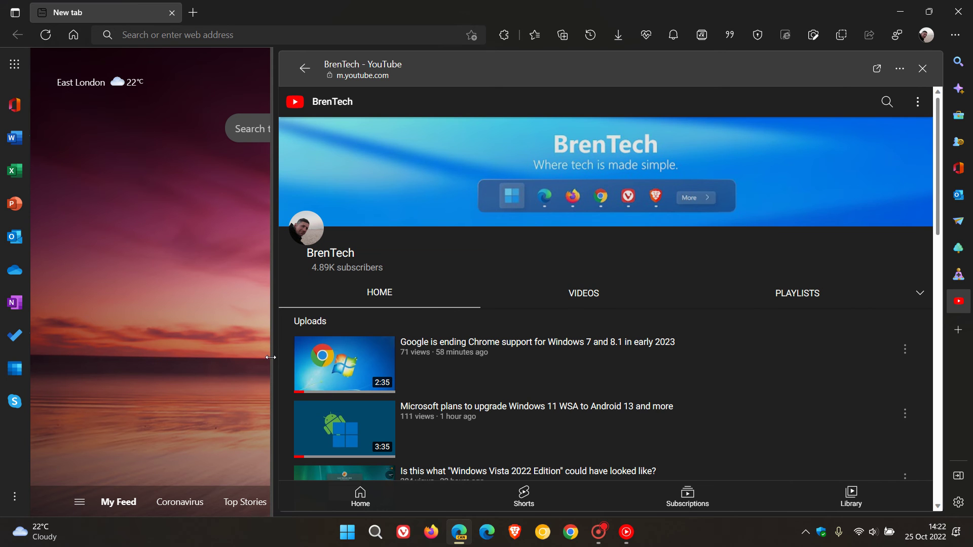
left_click_drag(272, 357, 699, 365)
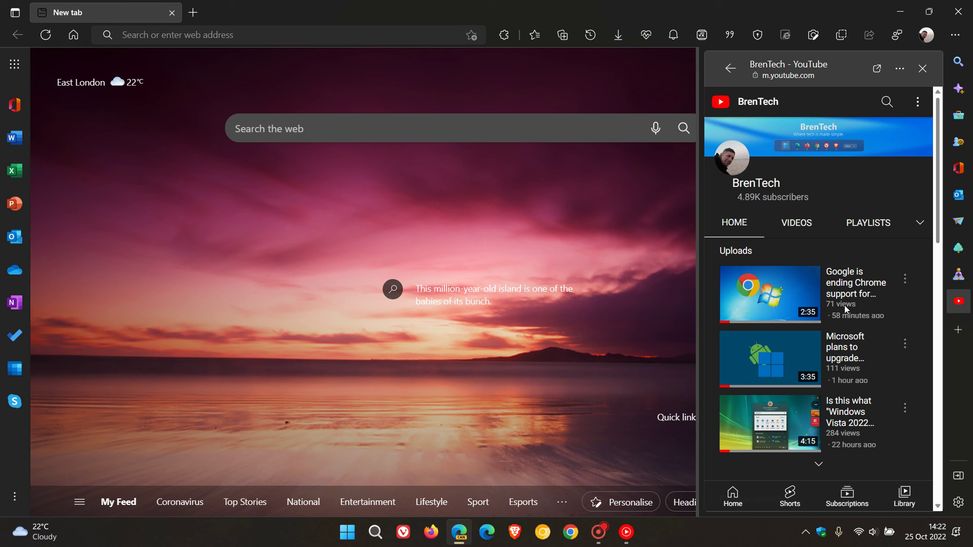
left_click(922, 69)
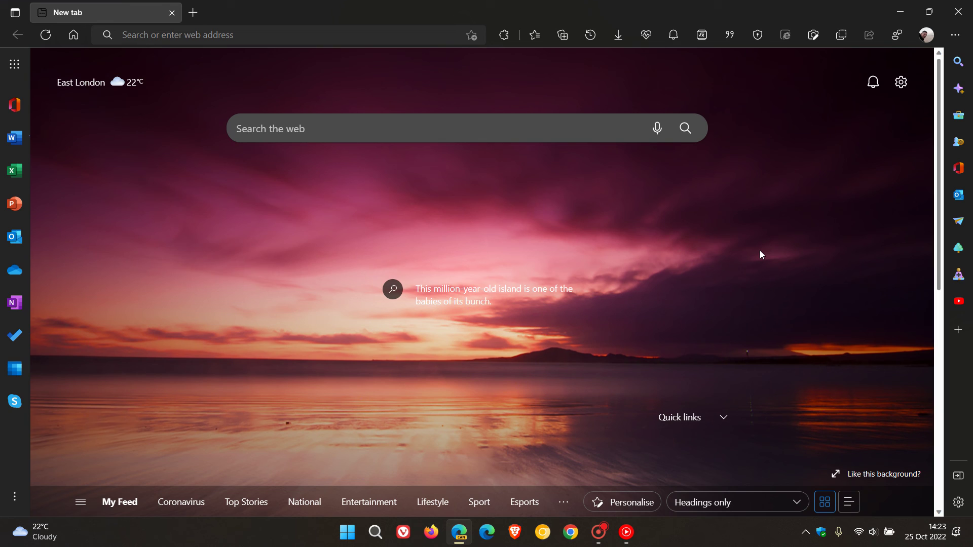